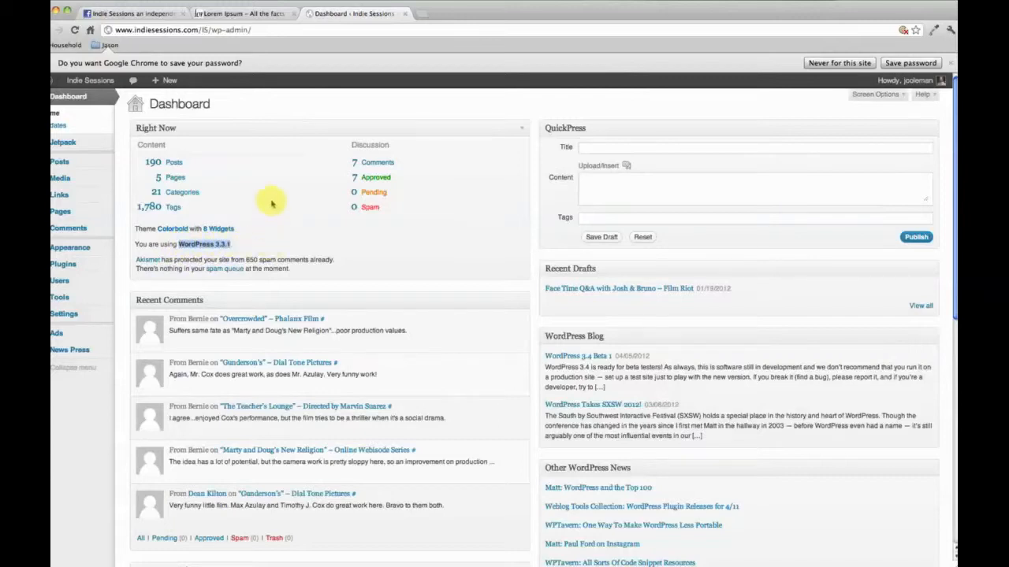
Create a new post titled "Test Post" and start its body text
left_click(430, 111)
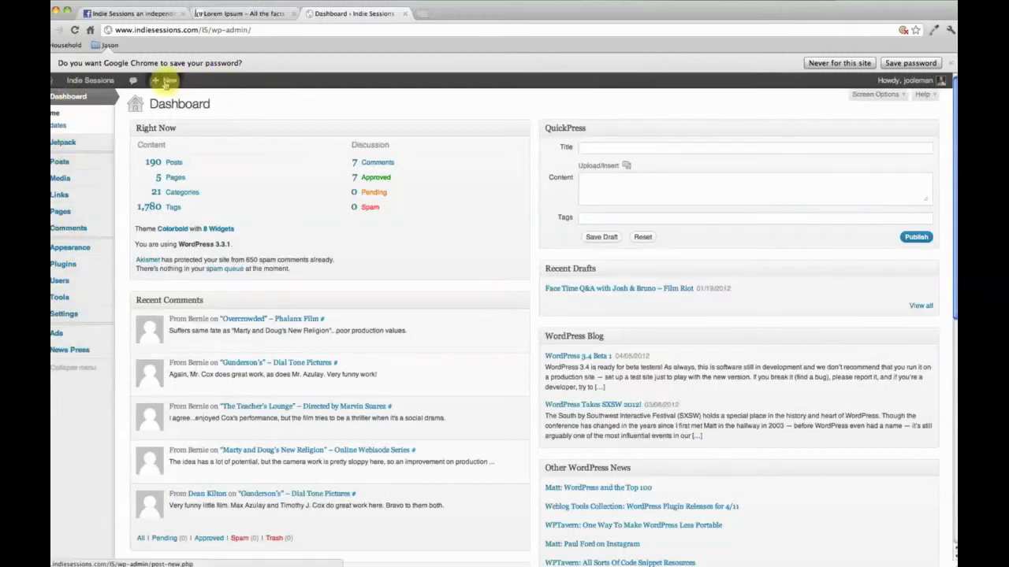
mouse_move(160, 83)
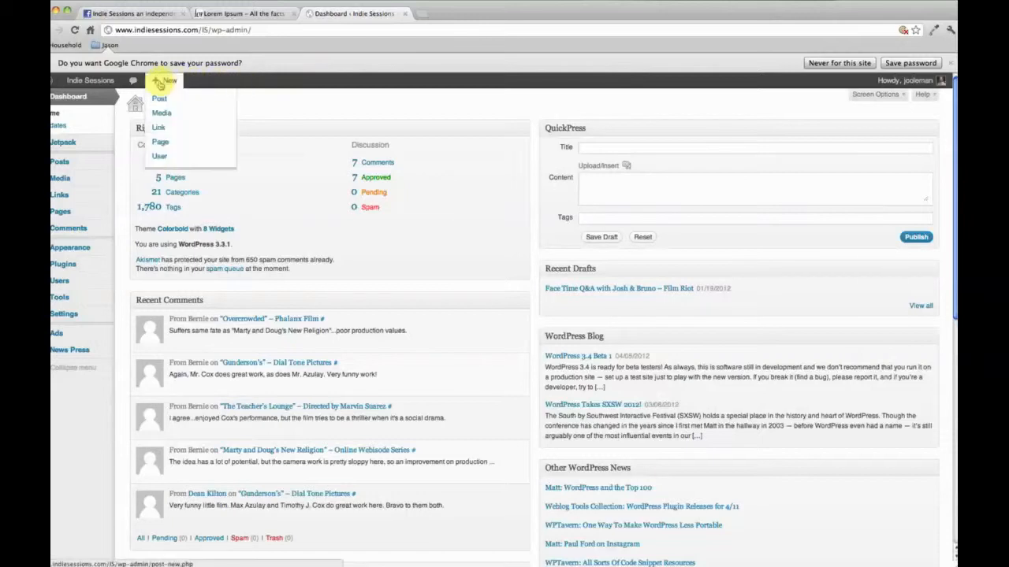
left_click(159, 100)
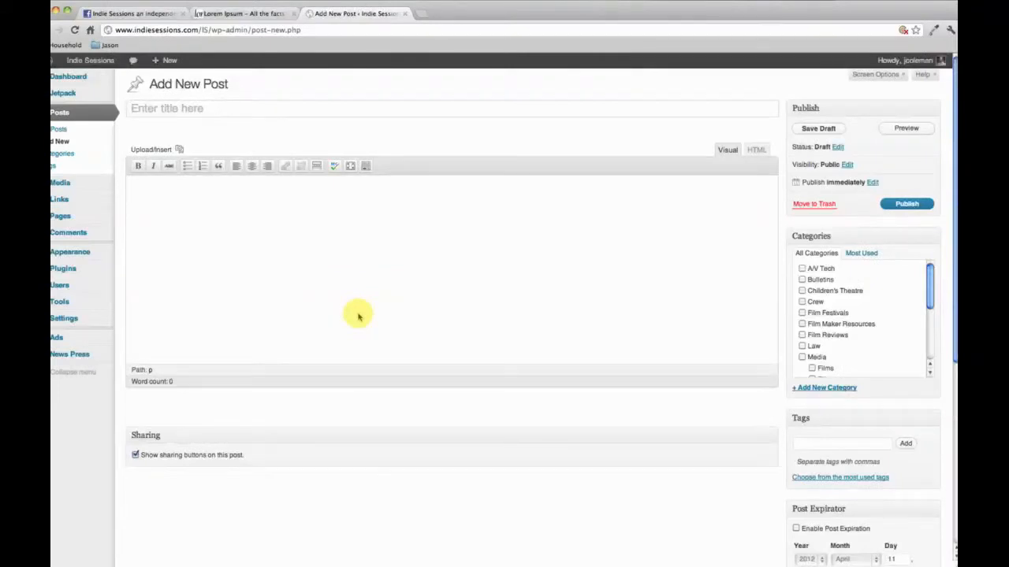
left_click(188, 108)
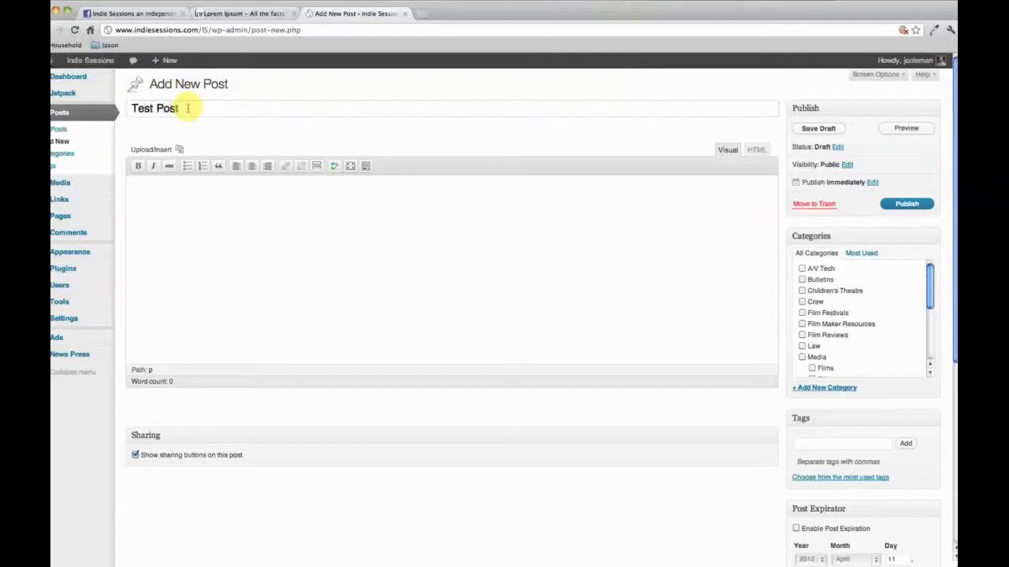
left_click(185, 193)
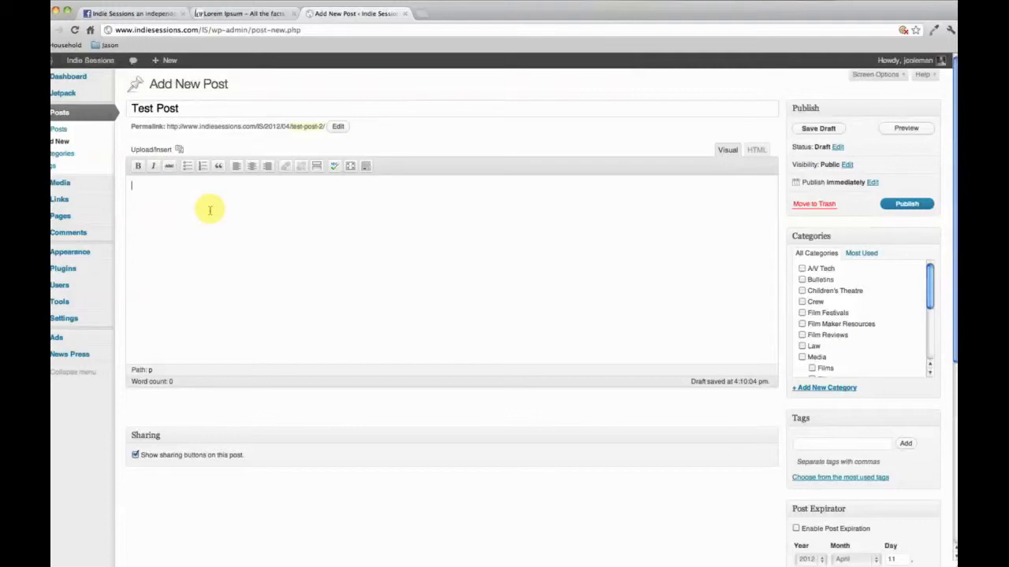
Upload the image Jason_104.jpg from the computer and insert it into the post at medium size with no alignment
left_click(179, 150)
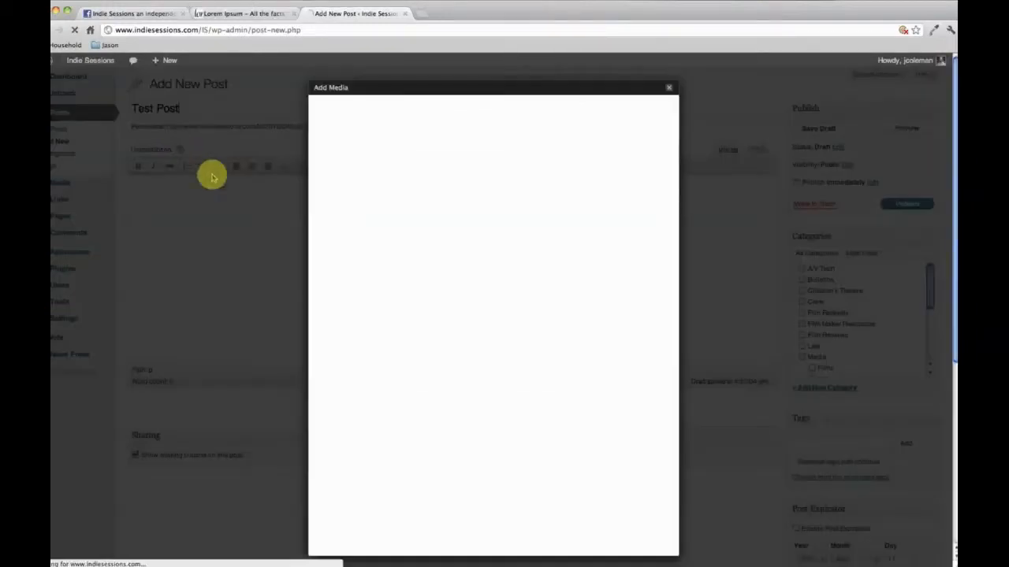
left_click(487, 215)
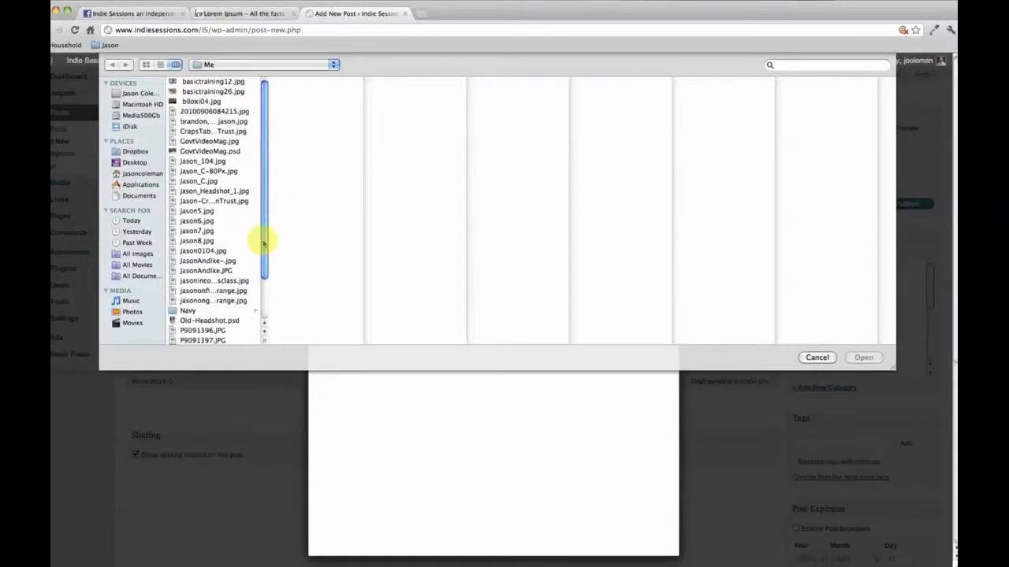
left_click(215, 162)
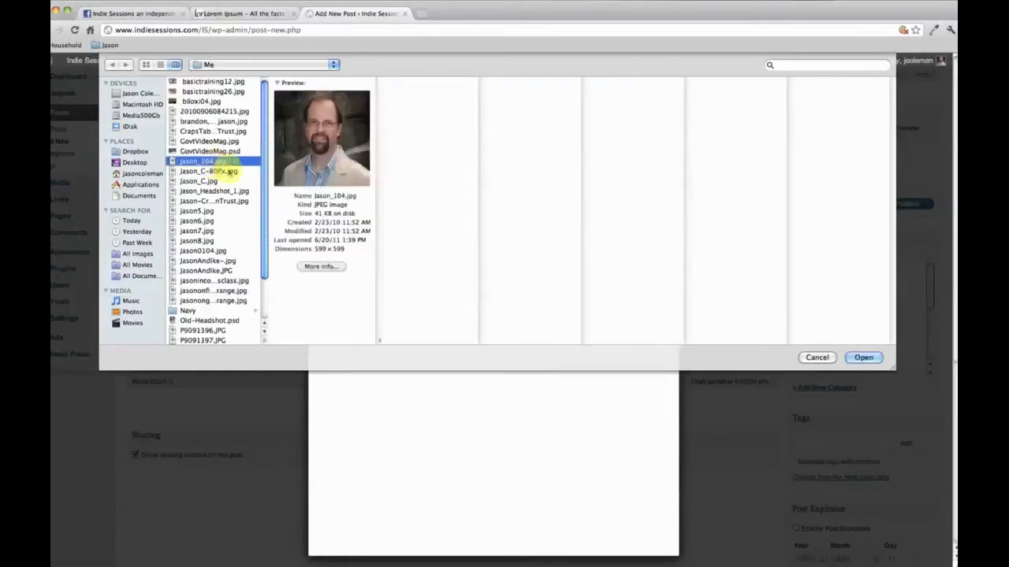
left_click(863, 359)
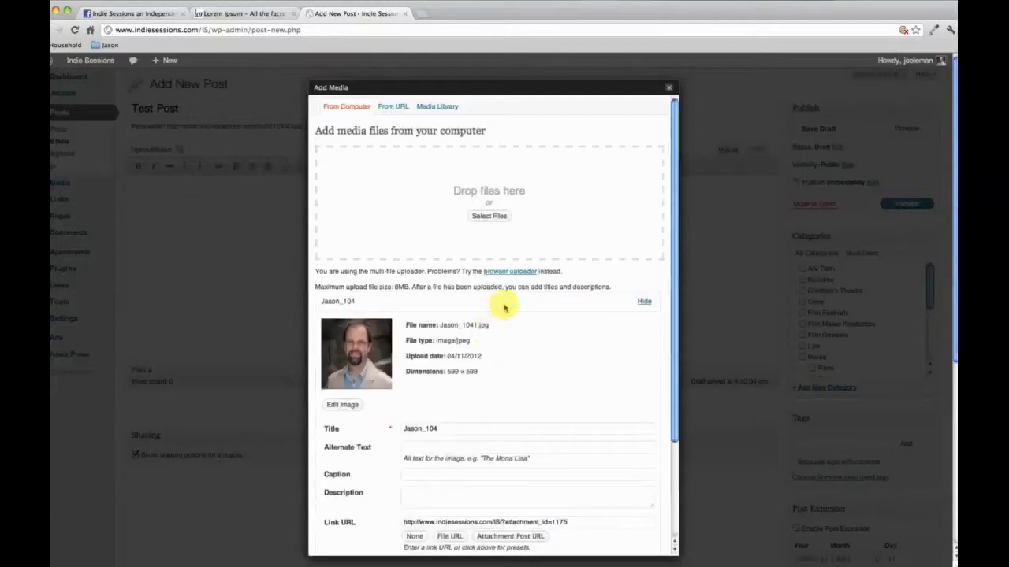
scroll(521, 303, "down", 2)
scroll(521, 304, "down", 2)
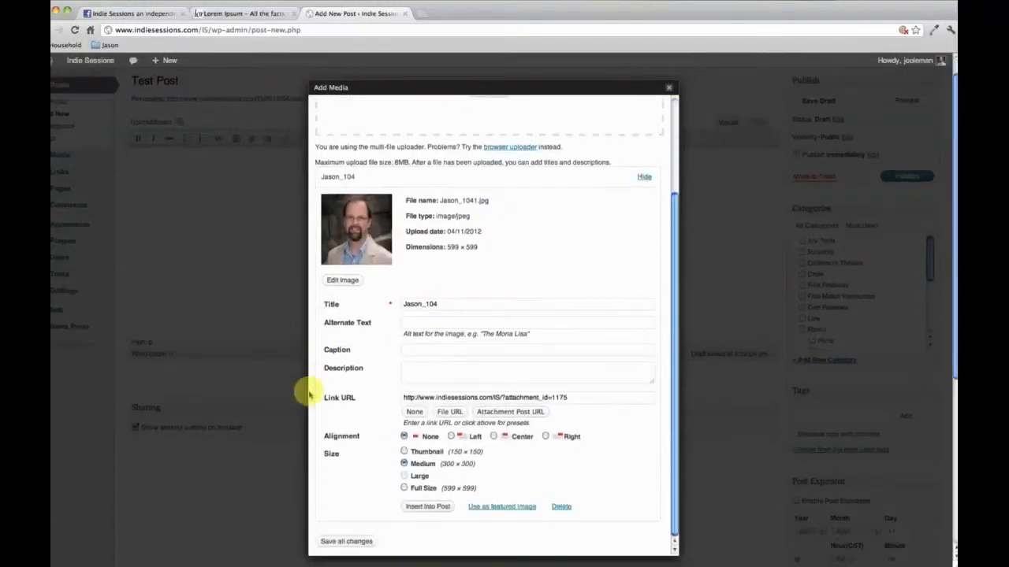
left_click(427, 506)
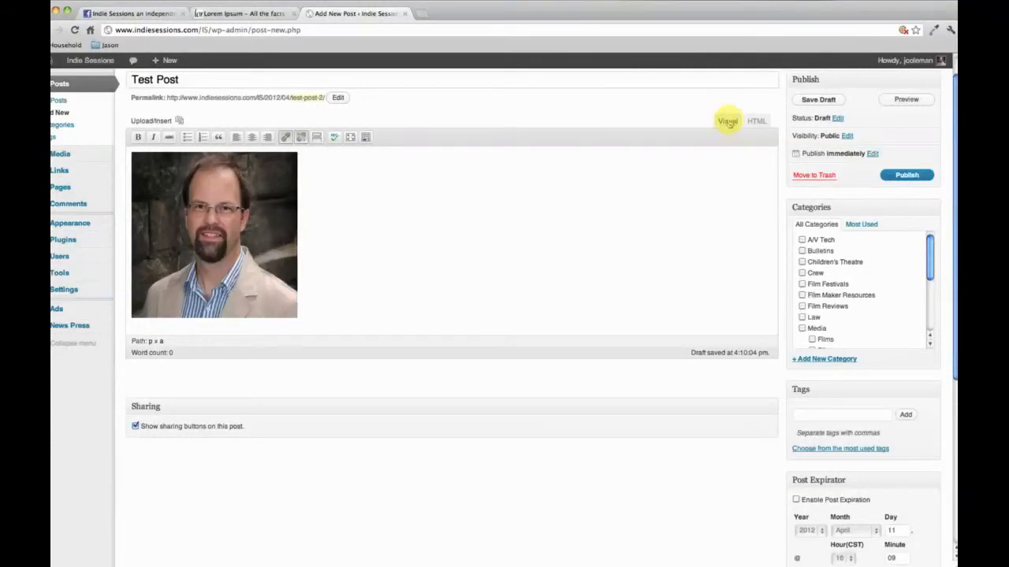
Inspect the HTML source of the post's inserted image, and return to the visual editor
left_click(755, 122)
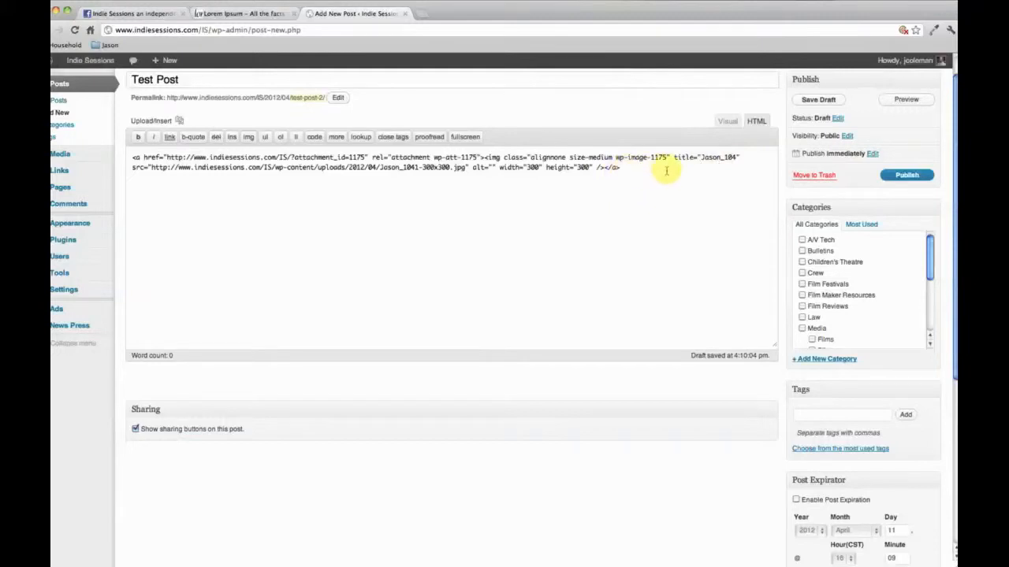
left_click(725, 121)
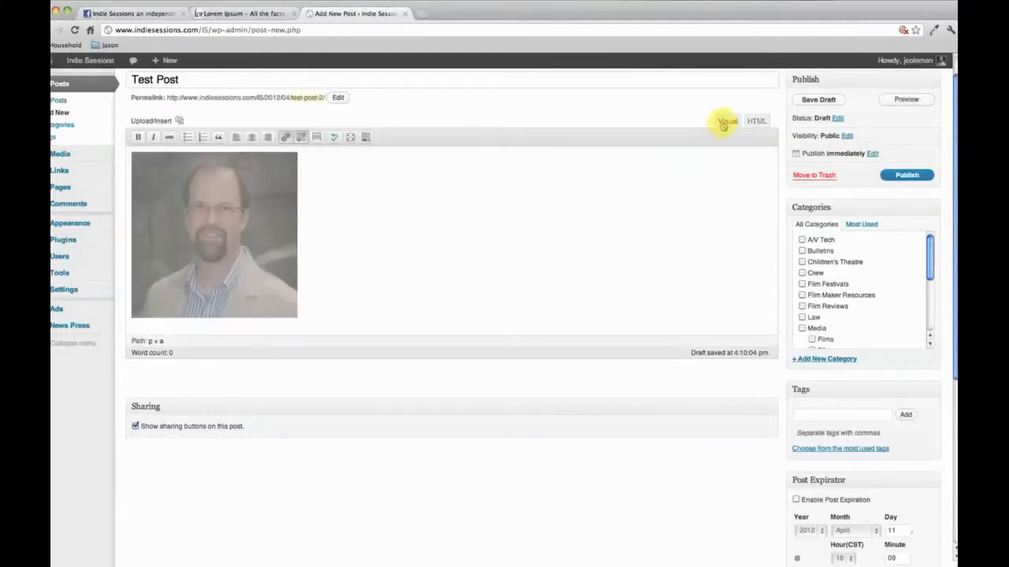
left_click(309, 296)
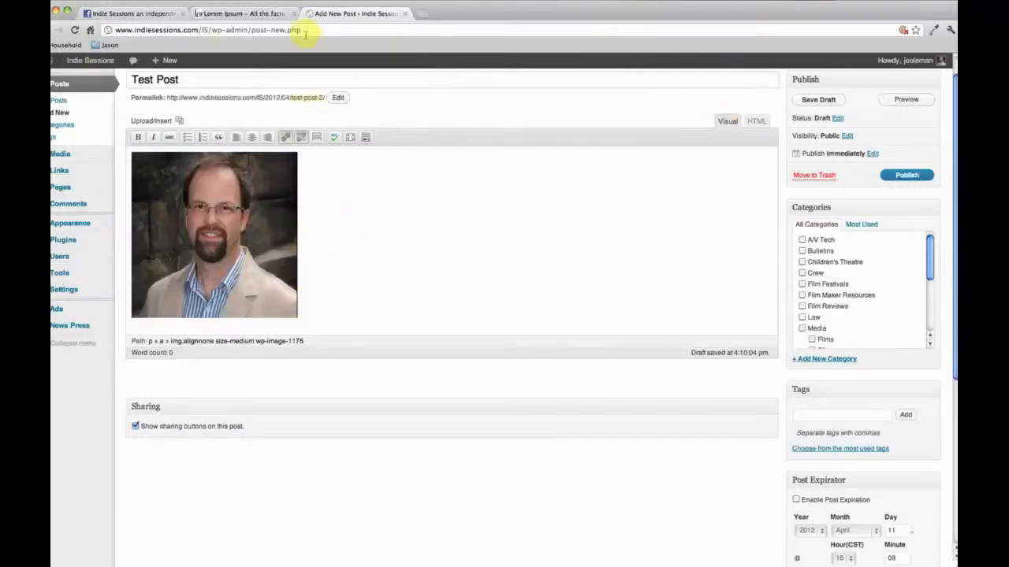
Copy the "What is Lorem Ipsum?" paragraph from lipsum.com into the post after the image and remove the hyperlink from the pasted text
left_click(260, 15)
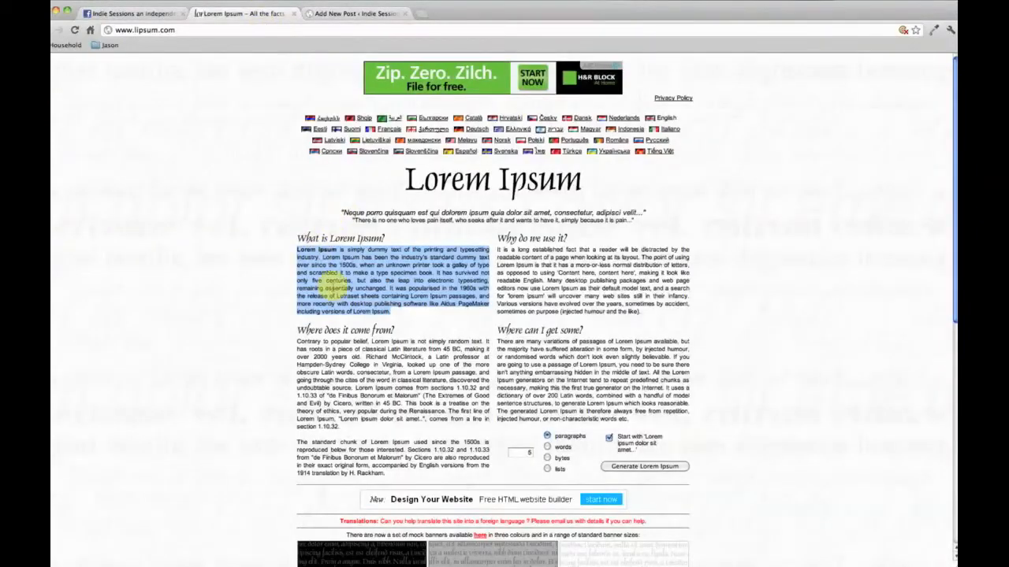
left_click(364, 14)
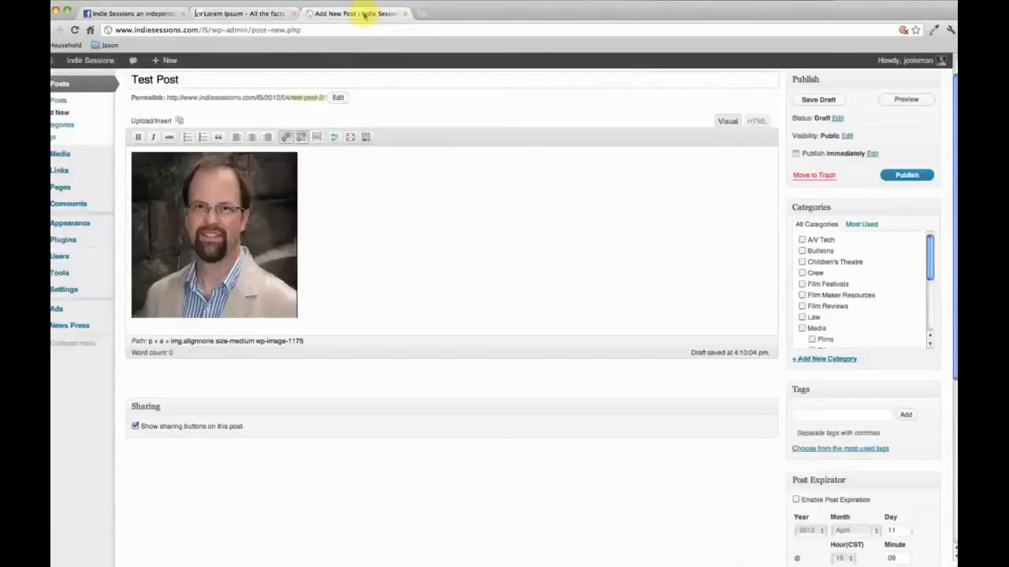
left_click(362, 305)
type("Lorem Ipsum is simply dummy text of the printing and typesetting industry. Lorem Ipsum has been the industry's standard dummy text ever since the 1500s, when an unknown printer took a galley of type and scrambled it to make a type specimen book. It has survived not only five centuries, but also the leap into electronic typesetting, remaining essentially unchanged. It was popularised in the 1960s with the release of Letraset sheets containing Lorem Ipsum passages, and more recently with desktop publishing software like Aldus PageMaker including versions of Lorem Ipsum.")
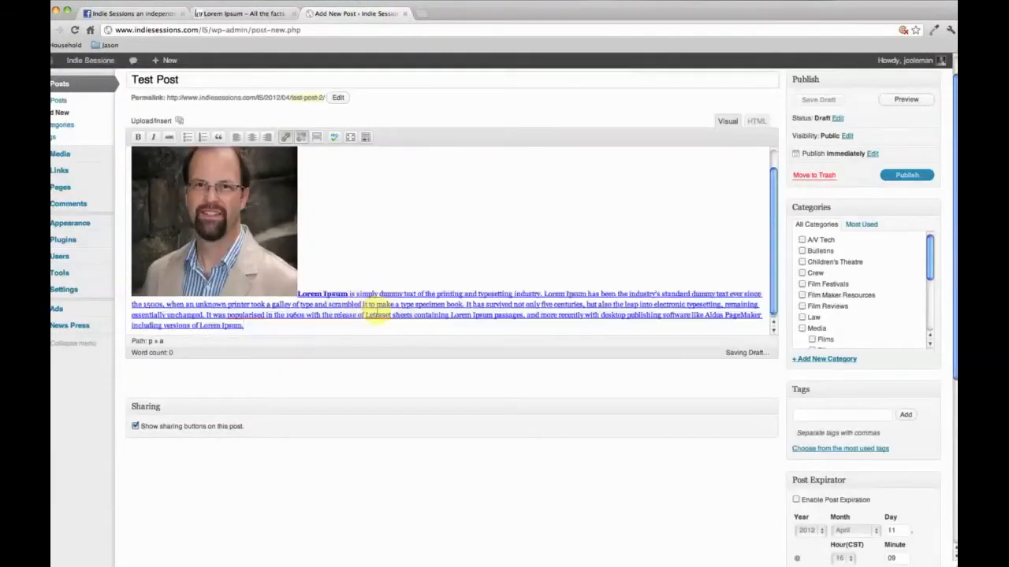
left_click_drag(254, 321, 299, 296)
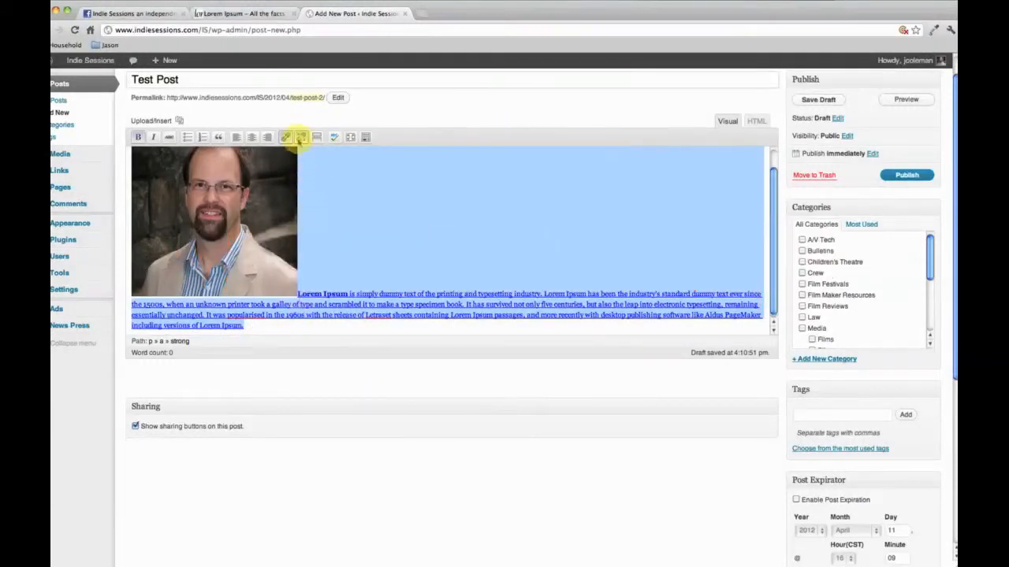
left_click(302, 139)
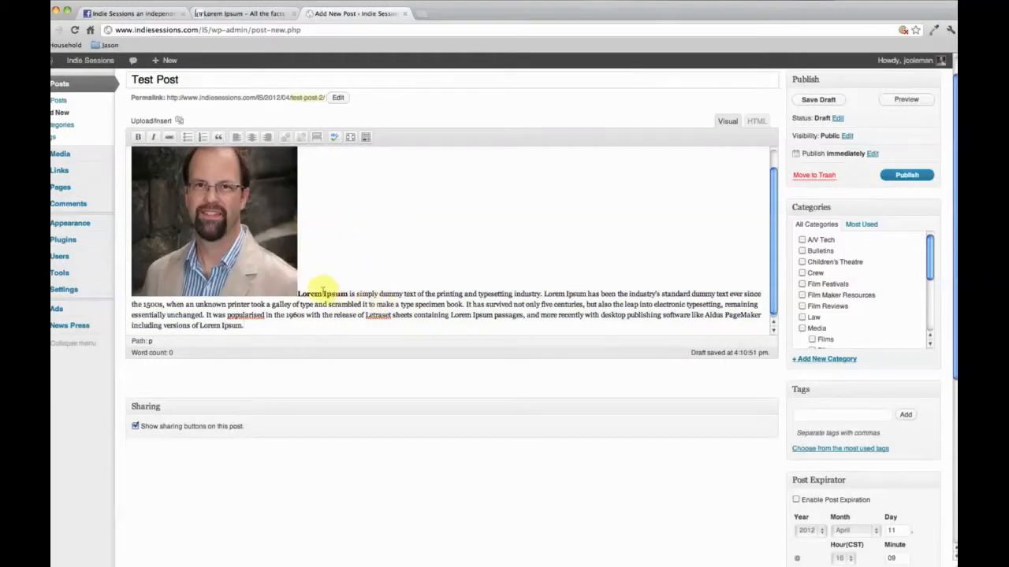
Link the bold words "Lorem Ipsum" to the existing post "Music Composers, Jokes and Dream Projects! Filmmaking Q&A's – Film Riot"
left_click_drag(298, 294, 347, 293)
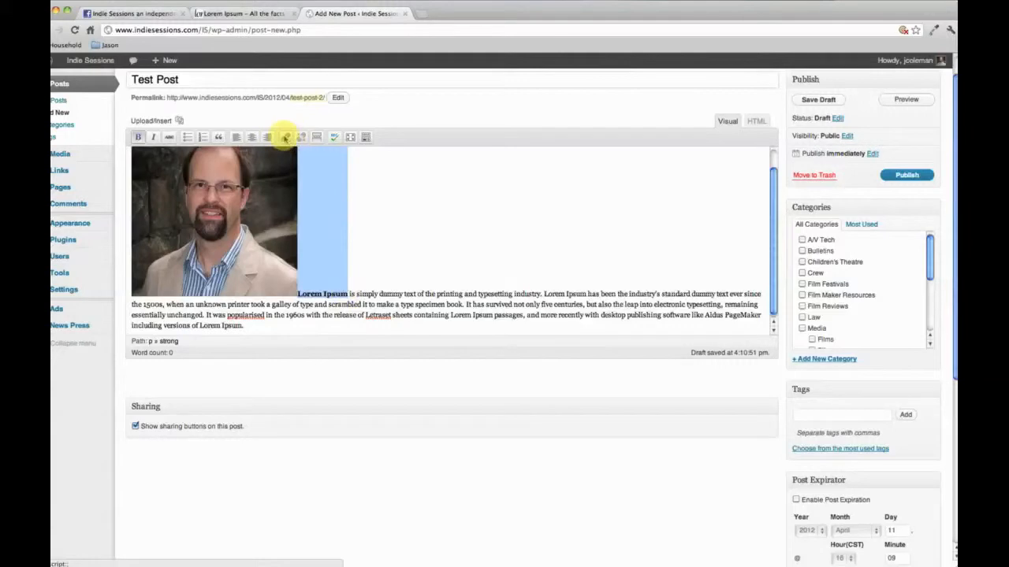
left_click(285, 137)
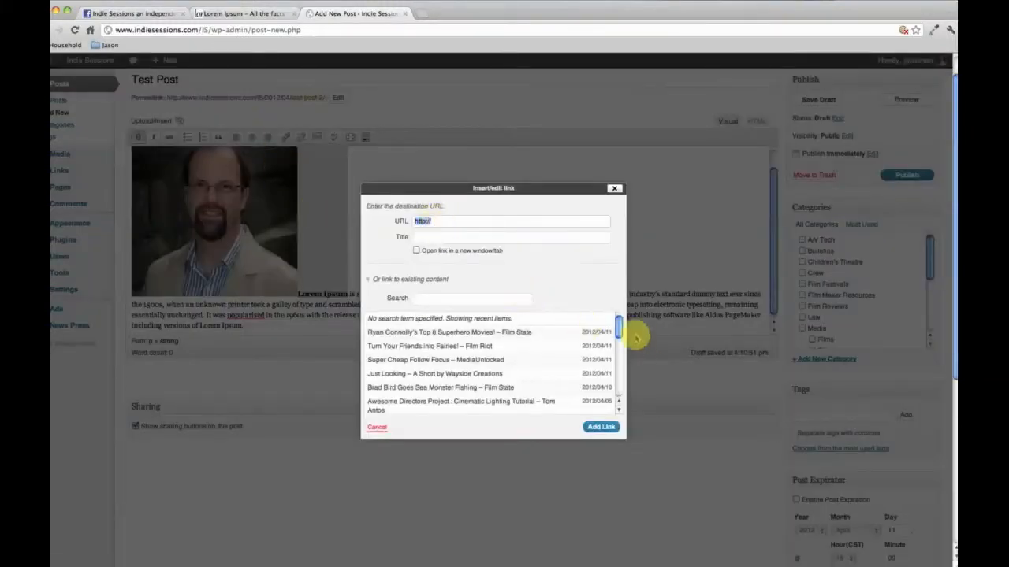
scroll(610, 331, "down", 5)
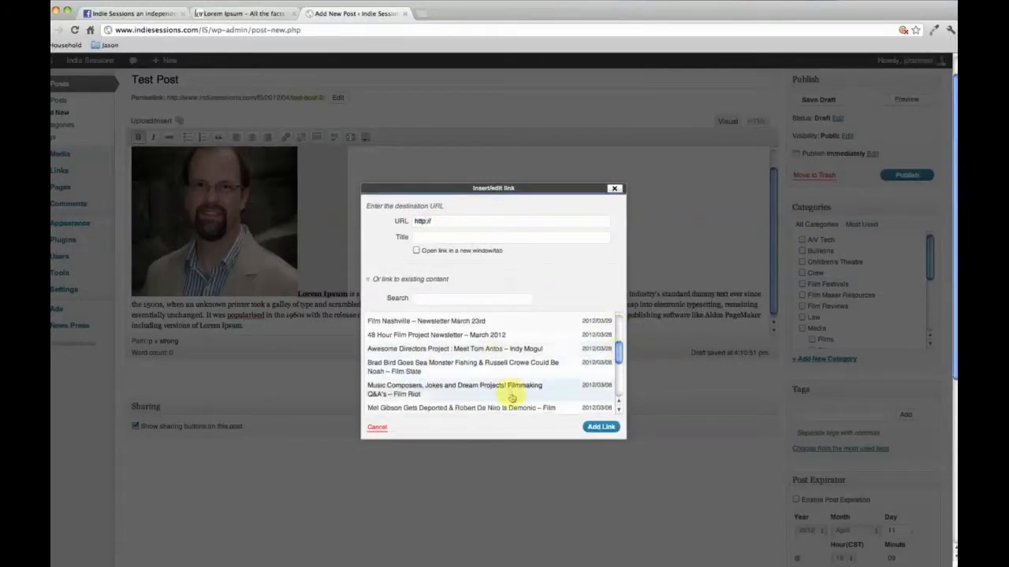
left_click(435, 389)
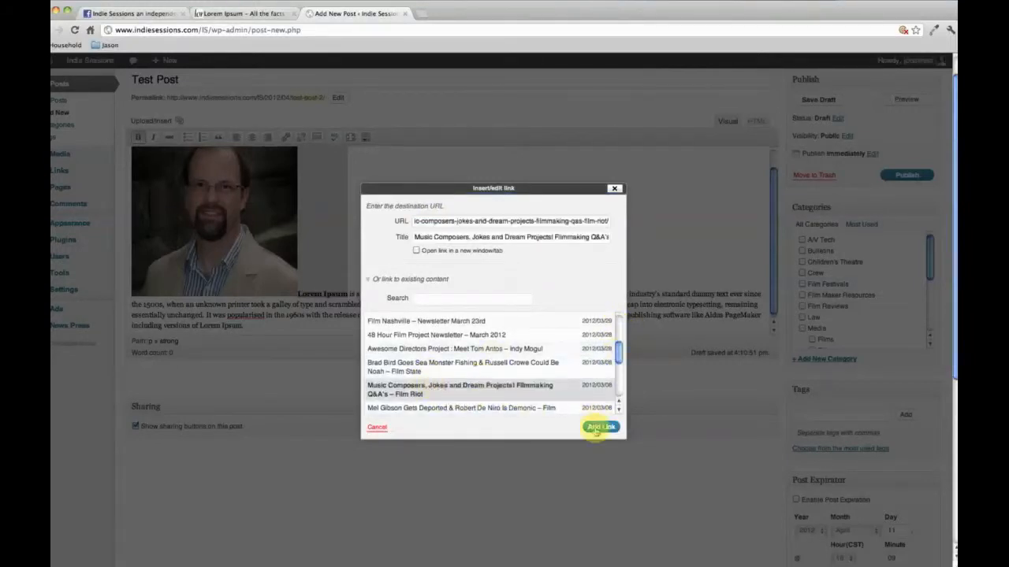
left_click(599, 427)
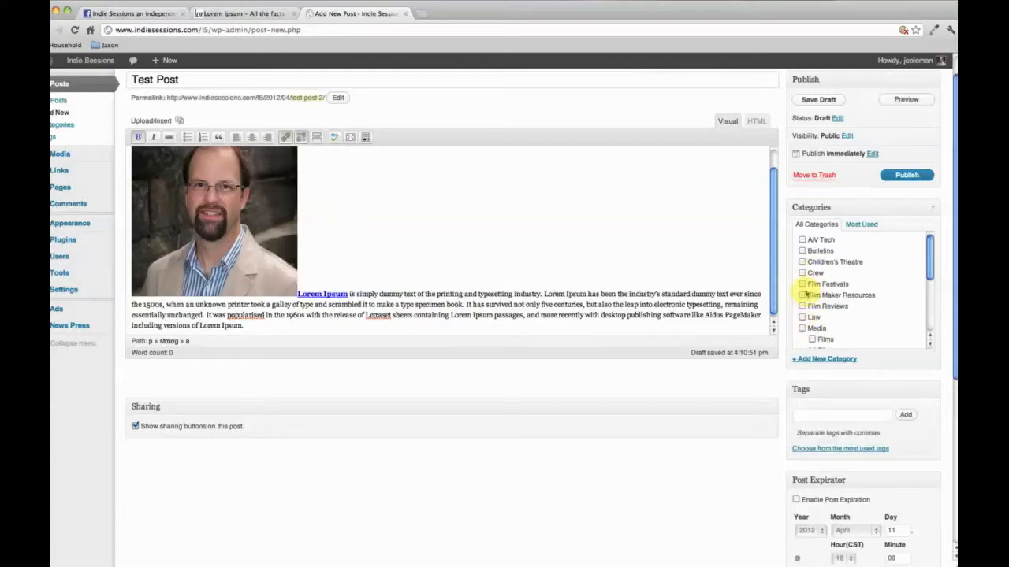
Assign the post to the Uncategorized category
scroll(889, 286, "down", 5)
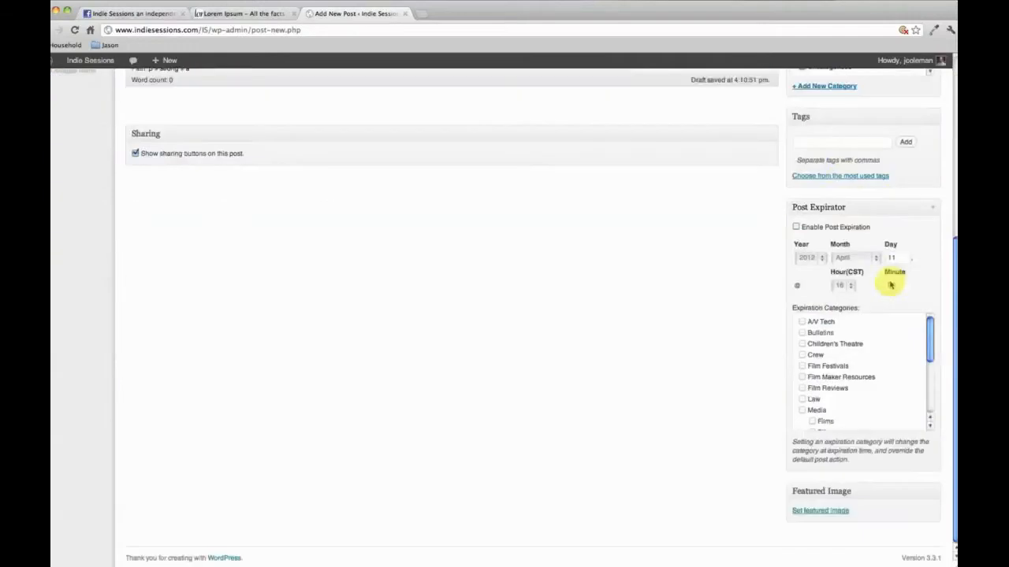
scroll(891, 213, "up", 3)
scroll(927, 233, "up", 5)
left_click_drag(931, 309, 930, 361)
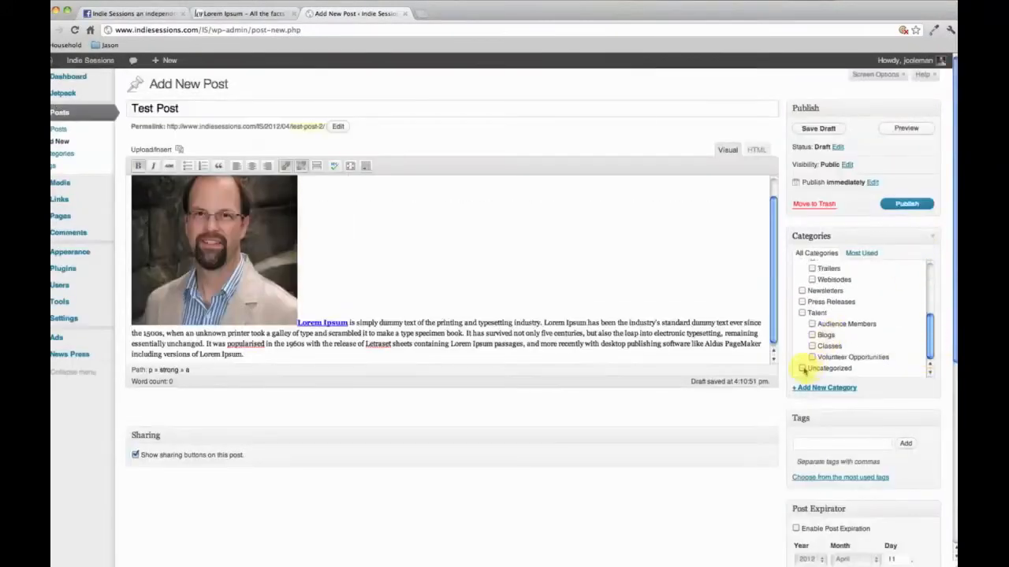
left_click(803, 368)
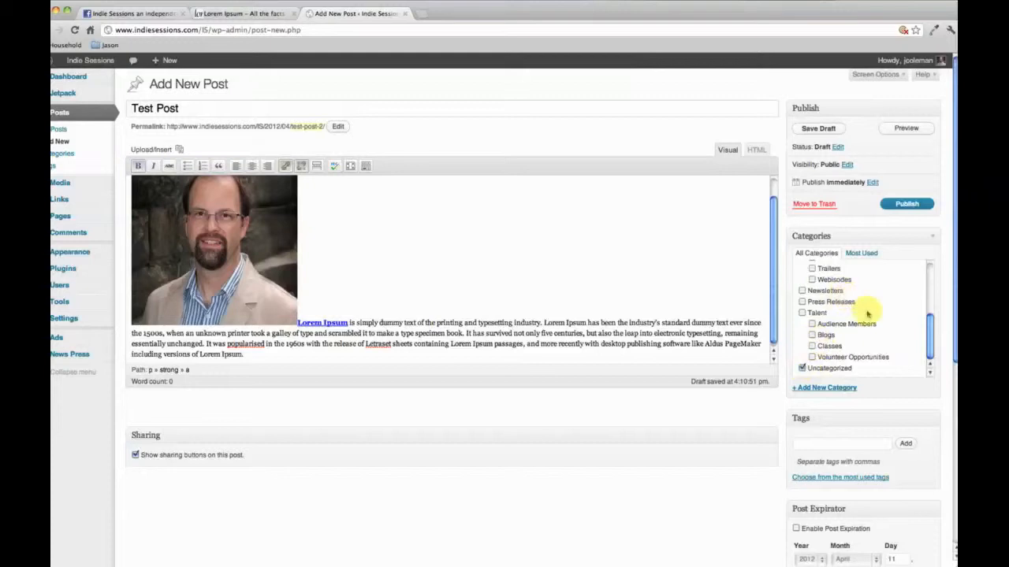
Add the tag "test post" to the post
left_click_drag(927, 331, 950, 360)
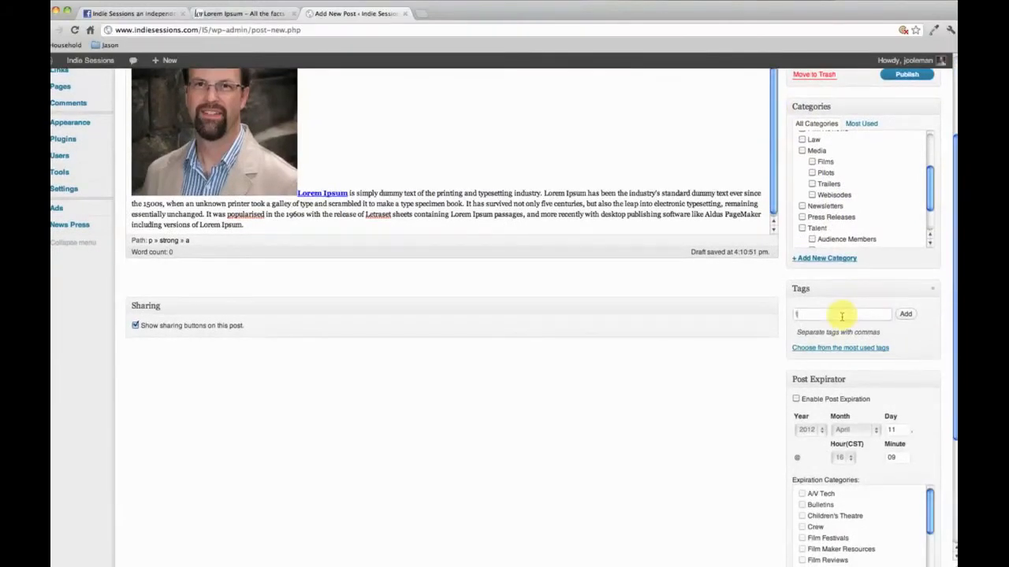
type("pi")
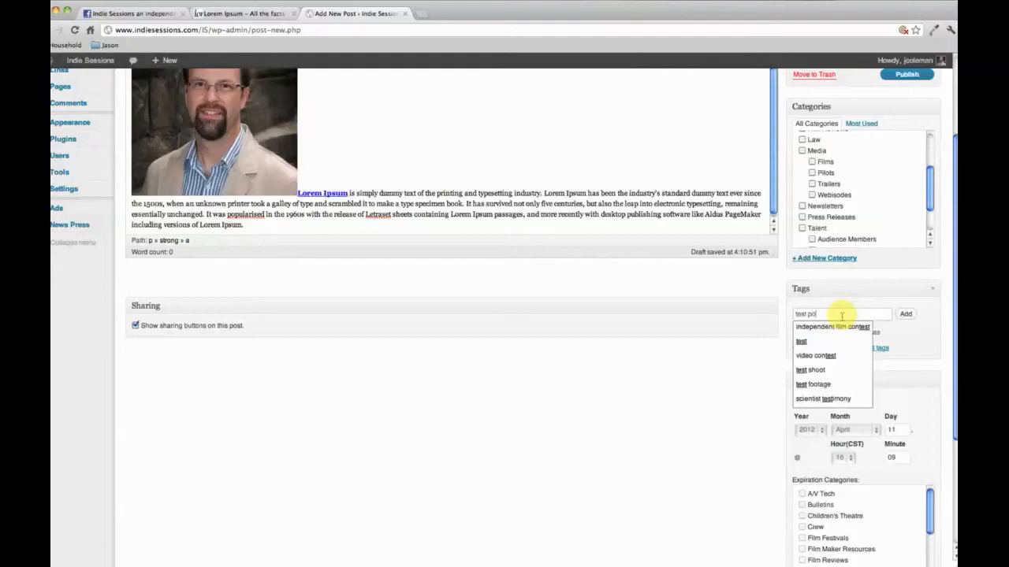
type("st")
key("Return")
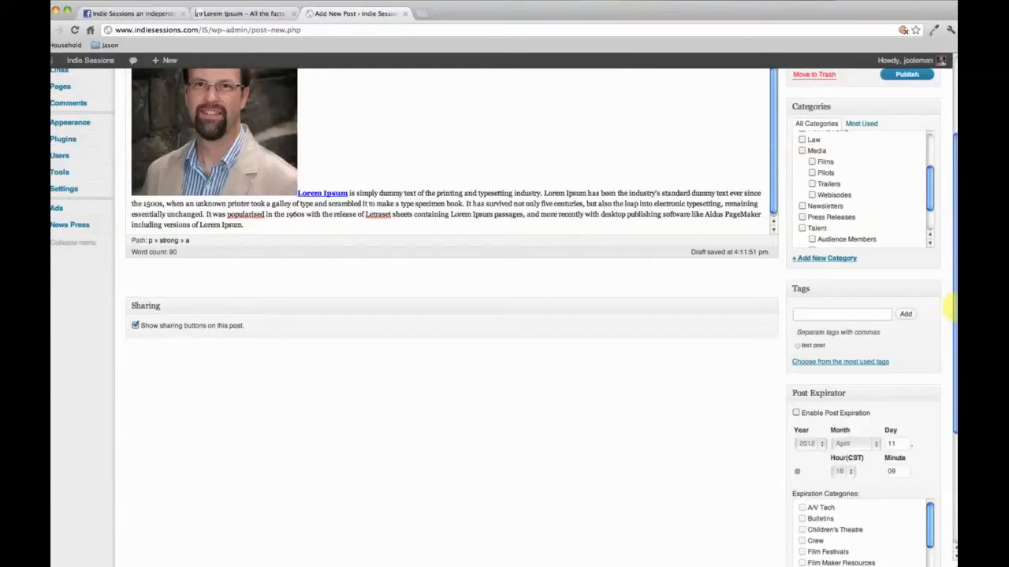
Publish the post and open its live page on the site
scroll(951, 272, "up", 1)
scroll(951, 271, "up", 2)
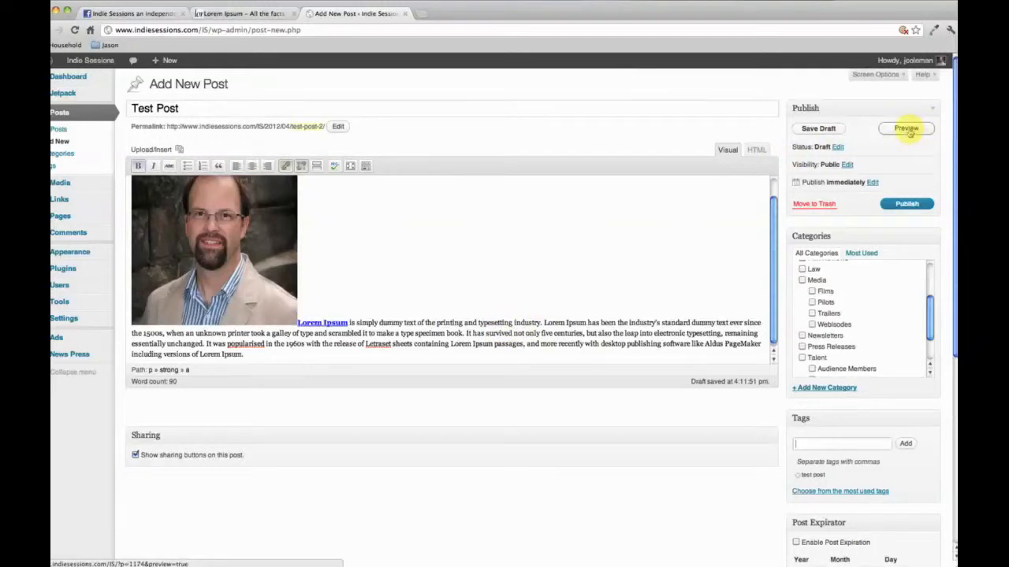
left_click(906, 204)
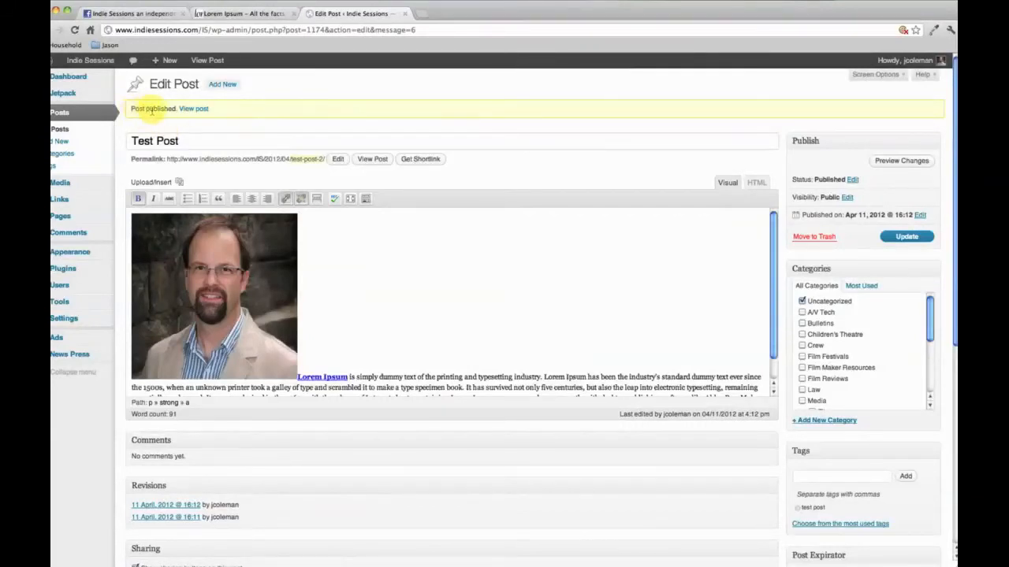
left_click(195, 110)
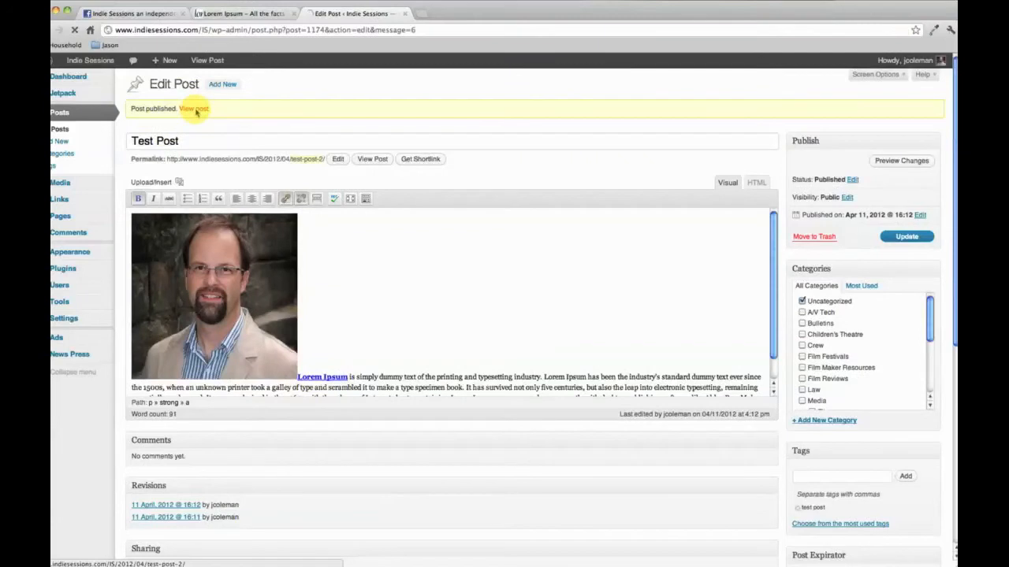